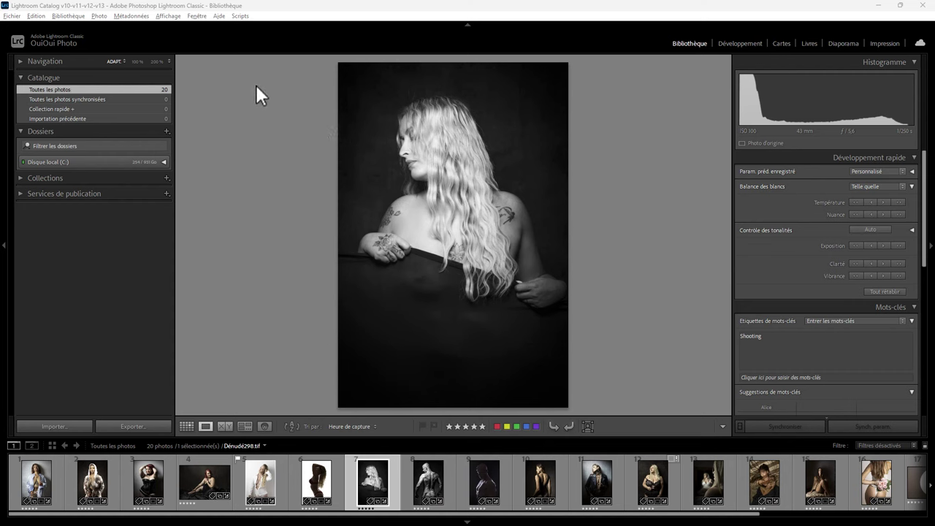
# Start renaming the current catalogue and enter the new name 'OuiOuiPhoto'
pyautogui.click(11, 15)
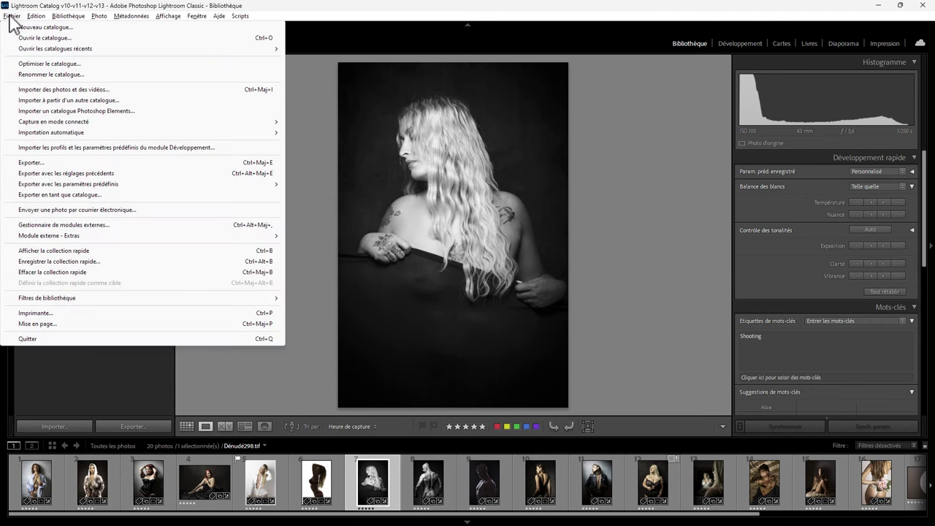
pyautogui.click(45, 74)
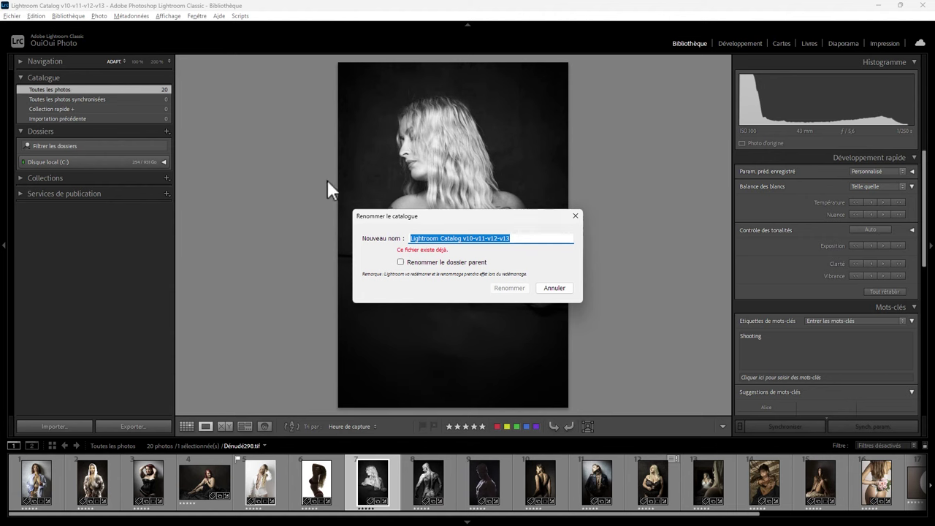
pyautogui.write('Oui')
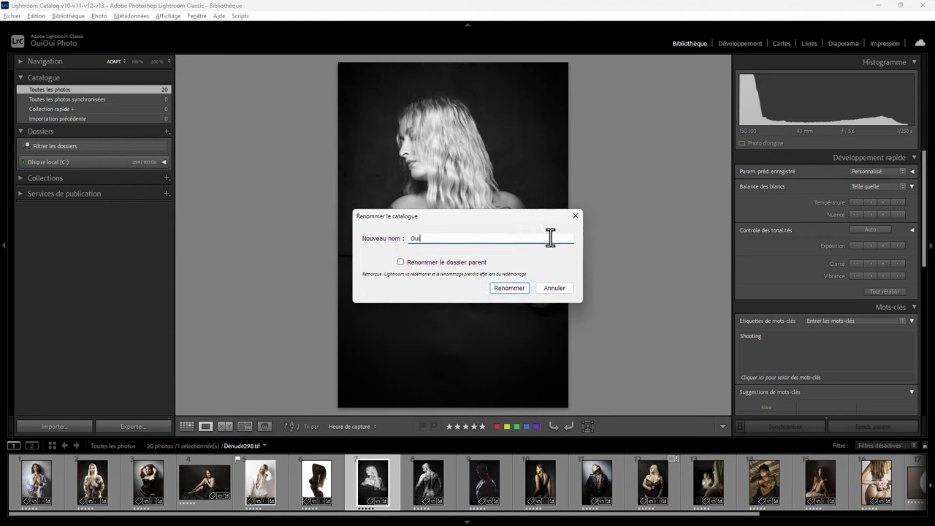
pyautogui.write('OuiPhoto')
# Confirm renaming the catalogue to 'OuiOuiPhoto'
pyautogui.click(510, 287)
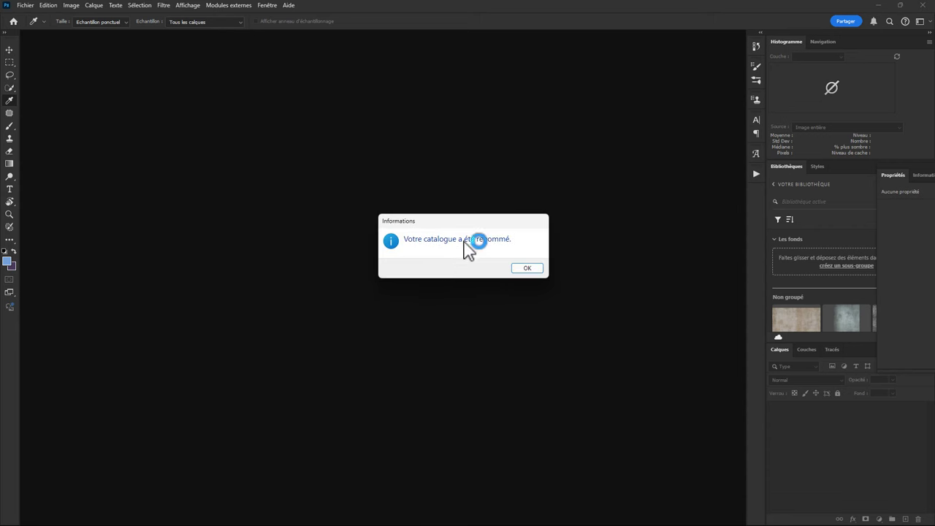
pyautogui.click(526, 268)
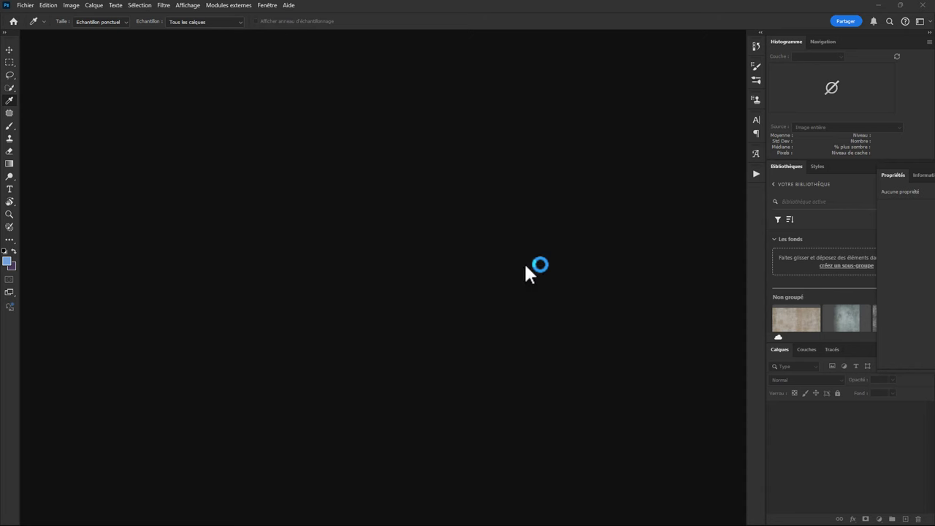